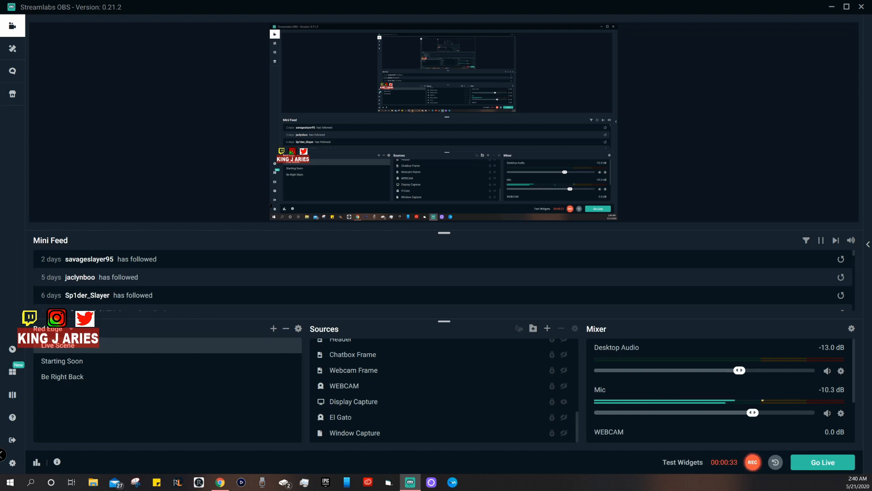
Set the stream type to Custom Streaming Server in the stream settings
{"action": "left_click", "coordinate": [12, 463]}
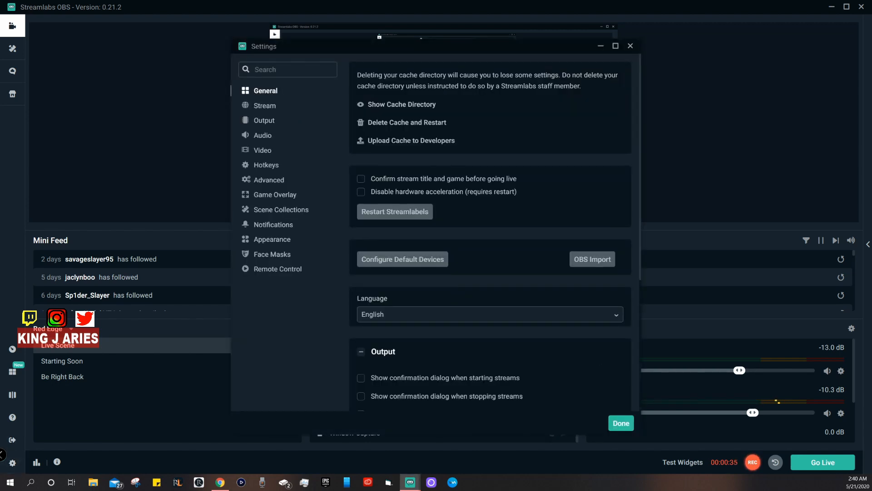
{"action": "left_click", "coordinate": [265, 106]}
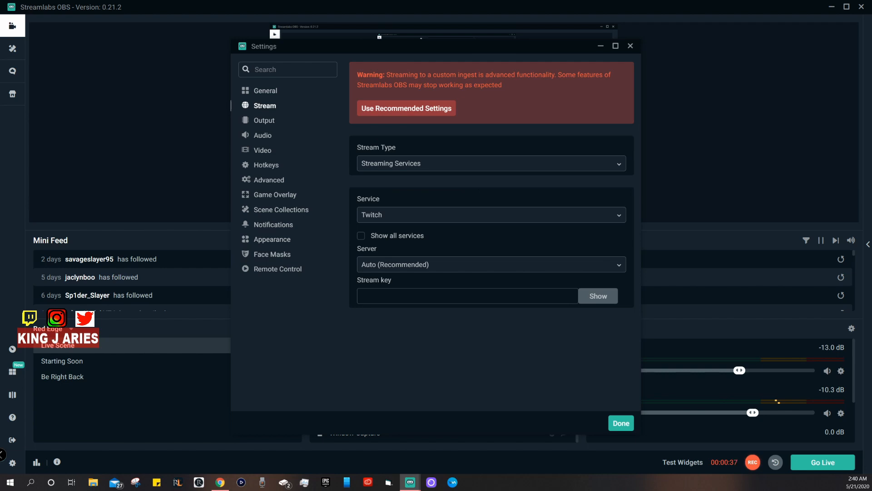
{"action": "left_click", "coordinate": [362, 164]}
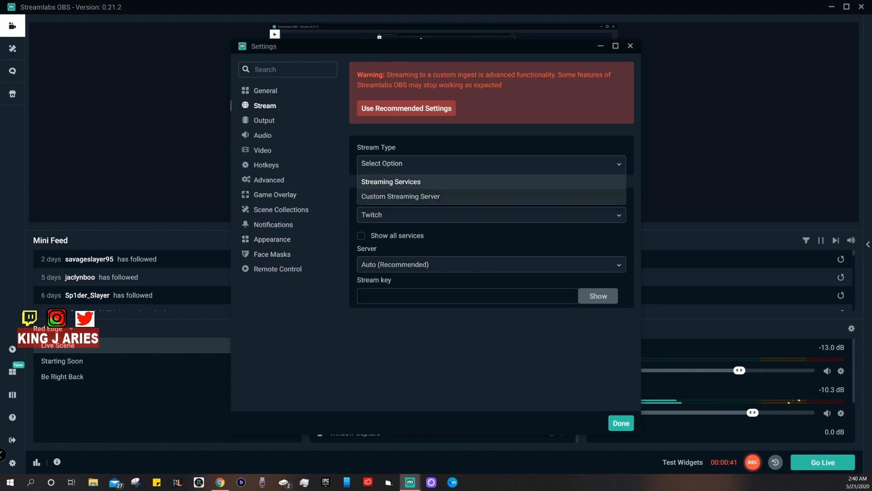
{"action": "left_click", "coordinate": [401, 197]}
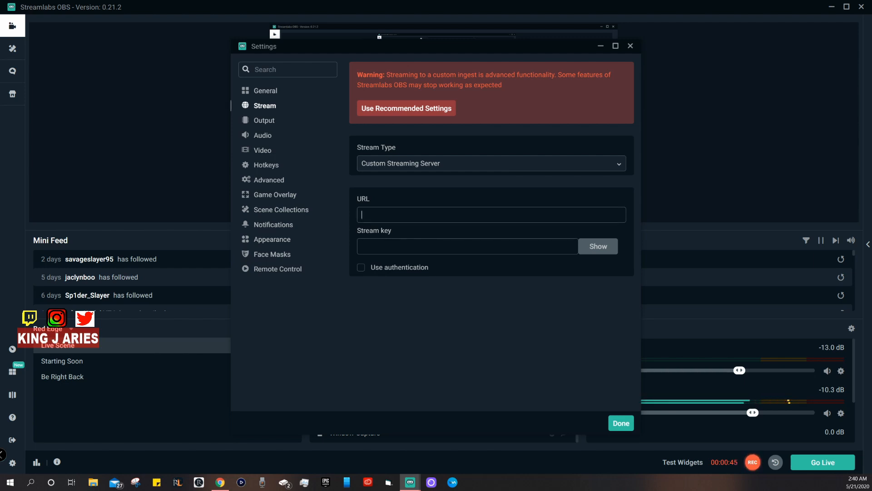
{"action": "left_click", "coordinate": [400, 246]}
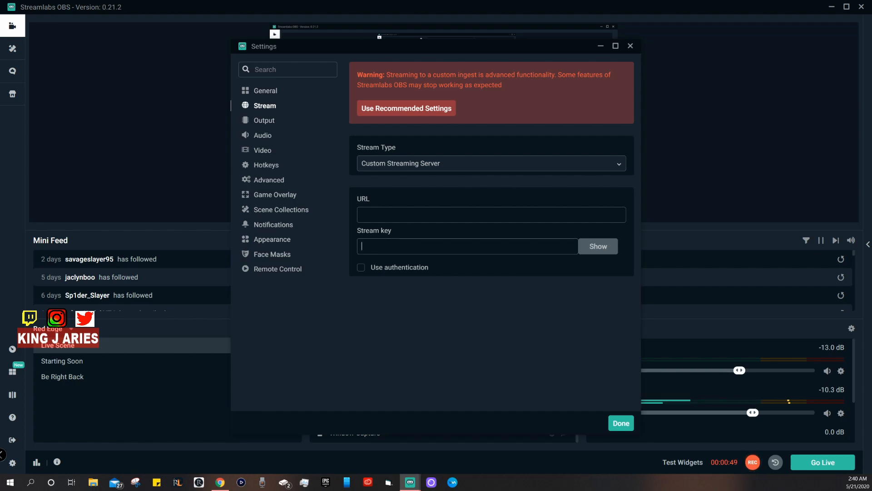
Switch to Mobcrush Studio in Chrome and arrange its window and the Streamlabs OBS Settings window so both are accessible
{"action": "mouse_move", "coordinate": [410, 482]}
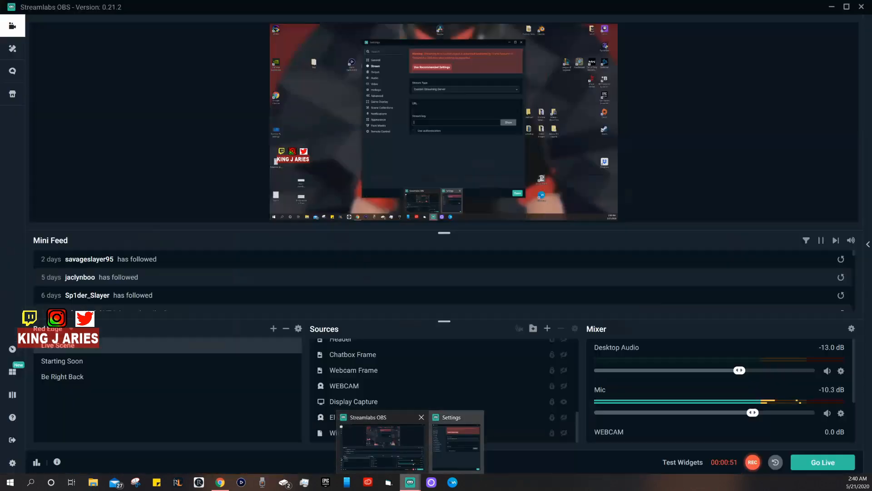
{"action": "left_click", "coordinate": [220, 482]}
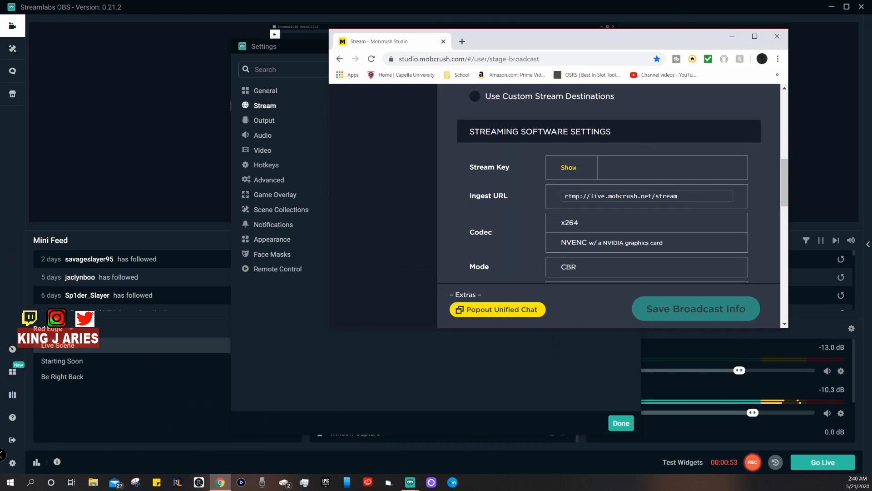
{"action": "left_click_drag", "start_coordinate": [544, 41], "coordinate": [533, 89]}
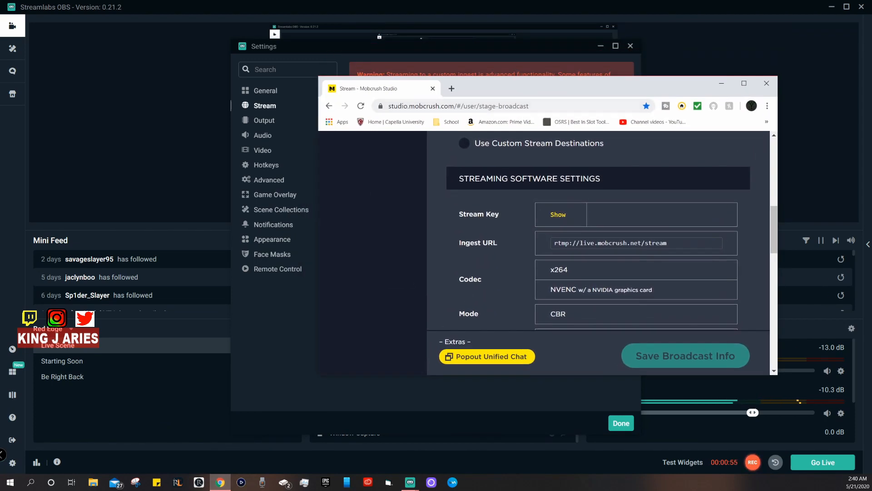
{"action": "left_click_drag", "start_coordinate": [277, 46], "coordinate": [33, 372]}
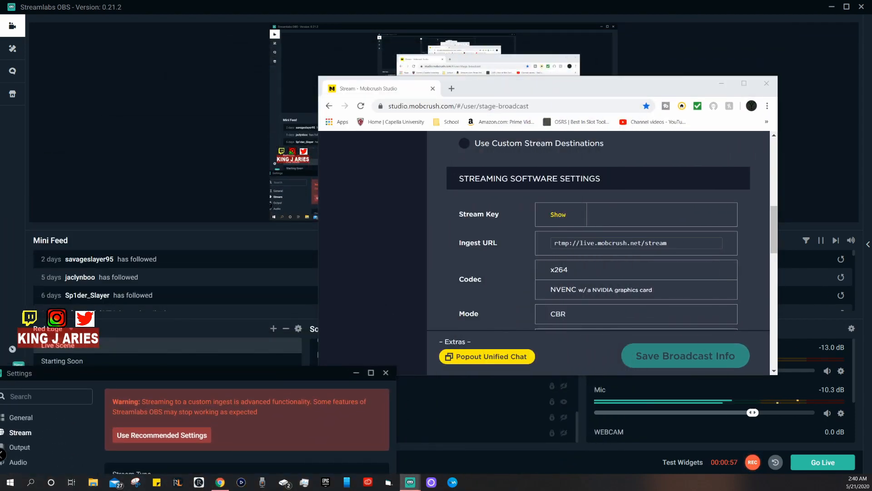
{"action": "left_click_drag", "start_coordinate": [533, 88], "coordinate": [556, 40]}
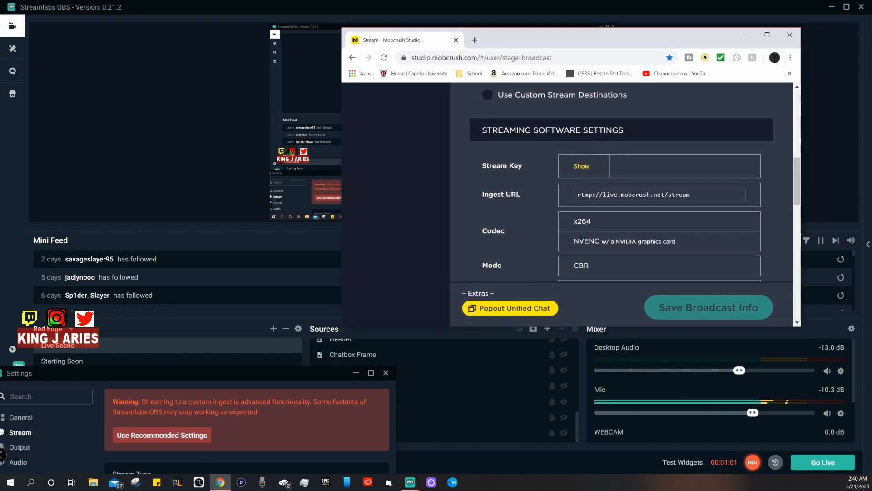
Turn off the Mixer account in Mobcrush's stream destinations
{"action": "scroll", "coordinate": [570, 205], "scroll_direction": "up", "scroll_amount": 5}
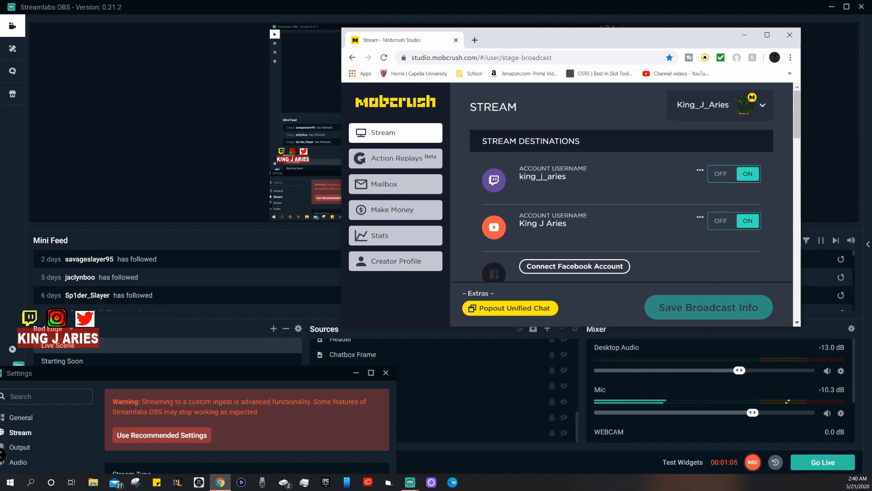
{"action": "scroll", "coordinate": [571, 204], "scroll_direction": "down", "scroll_amount": 2}
{"action": "scroll", "coordinate": [571, 205], "scroll_direction": "down", "scroll_amount": 3}
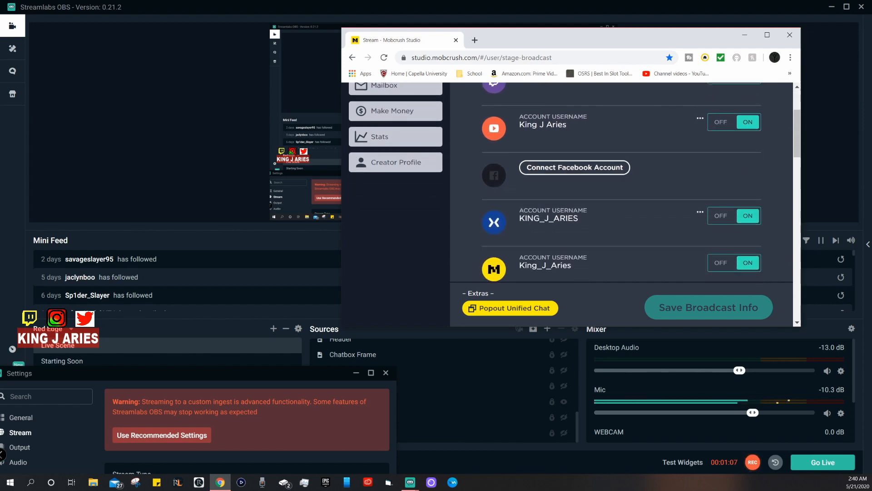
{"action": "scroll", "coordinate": [571, 205], "scroll_direction": "up", "scroll_amount": 2}
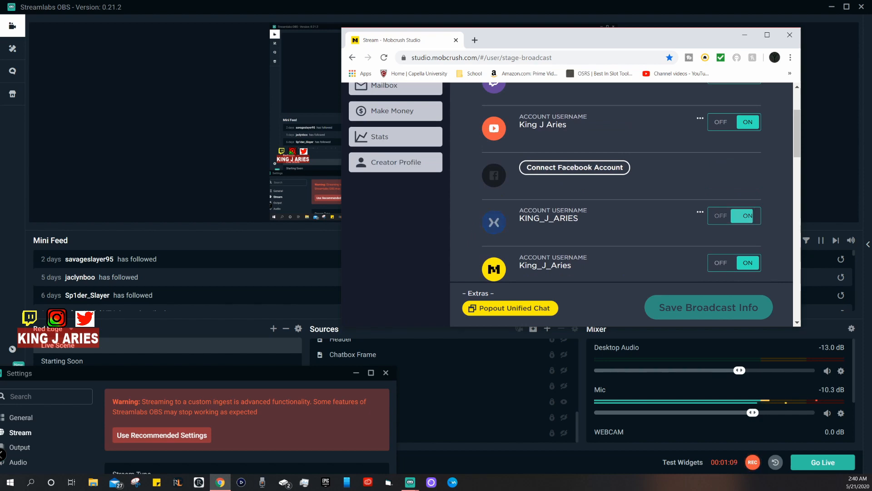
{"action": "left_click", "coordinate": [721, 216]}
{"action": "scroll", "coordinate": [570, 204], "scroll_direction": "down", "scroll_amount": 2}
{"action": "scroll", "coordinate": [571, 205], "scroll_direction": "down", "scroll_amount": 2}
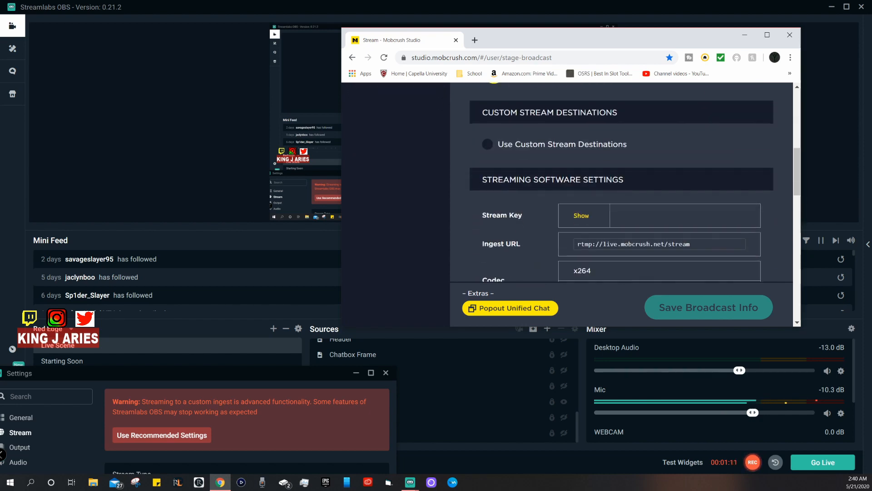
Copy Mobcrush's ingest URL rtmp://live.mobcrush.net/stream into the custom server's URL setting in Streamlabs OBS
{"action": "scroll", "coordinate": [571, 204], "scroll_direction": "up", "scroll_amount": 6}
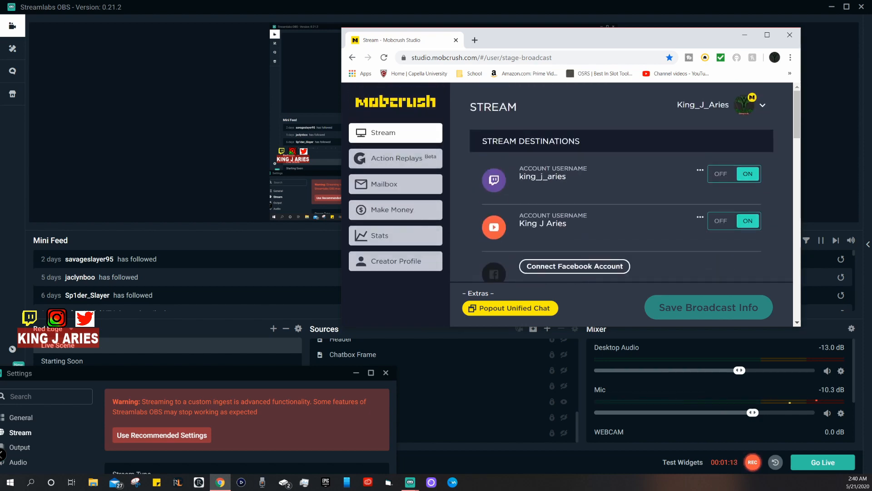
{"action": "scroll", "coordinate": [571, 204], "scroll_direction": "down", "scroll_amount": 6}
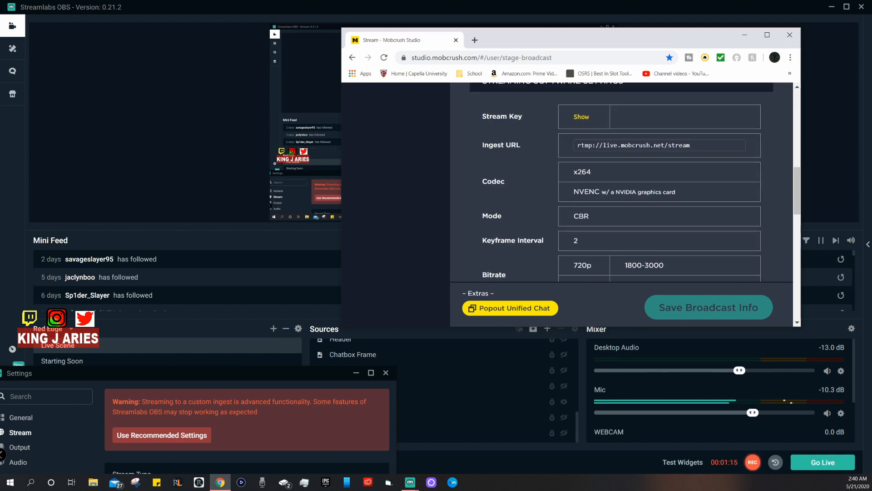
{"action": "left_click", "coordinate": [659, 145]}
{"action": "key", "text": "ctrl+c"}
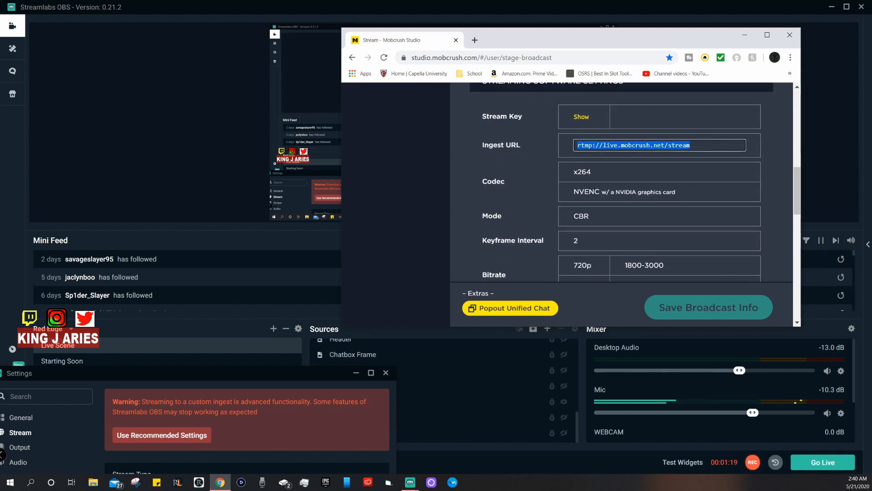
{"action": "left_click_drag", "start_coordinate": [97, 378], "coordinate": [444, 45]}
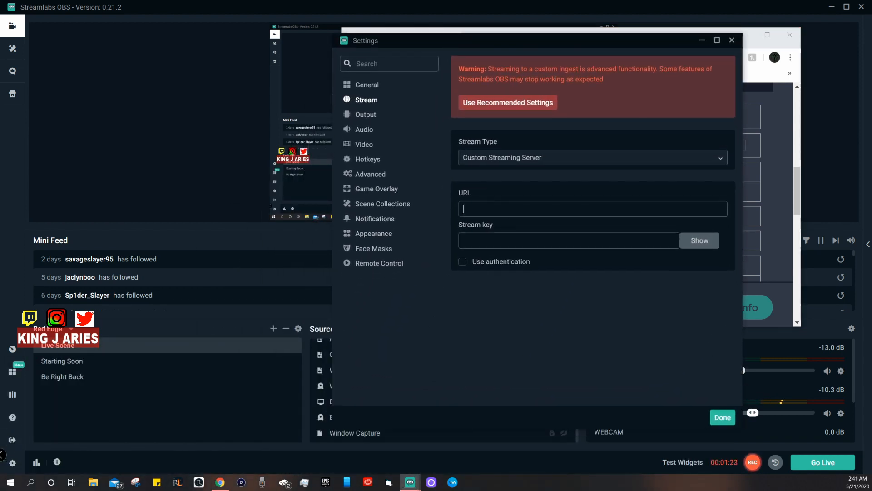
{"action": "key", "text": "ctrl+v"}
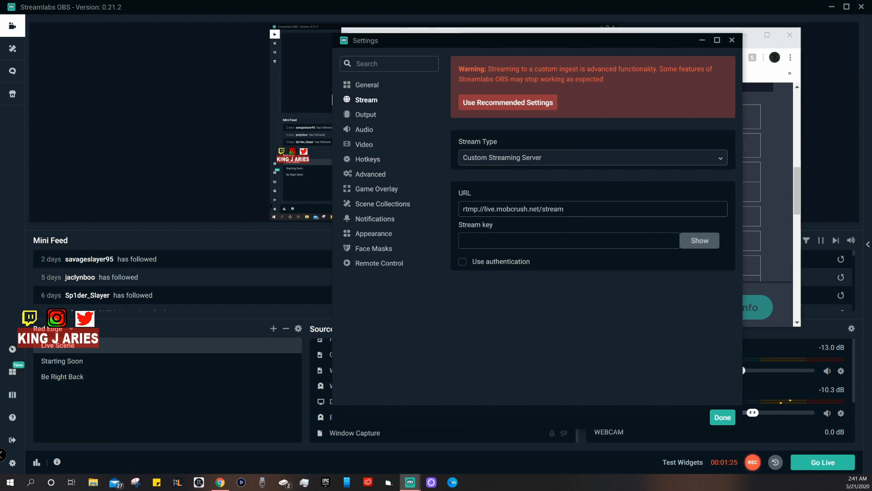
Paste the Mobcrush stream key into the custom server's stream key field and finish the settings
{"action": "left_click_drag", "start_coordinate": [443, 40], "coordinate": [211, 288]}
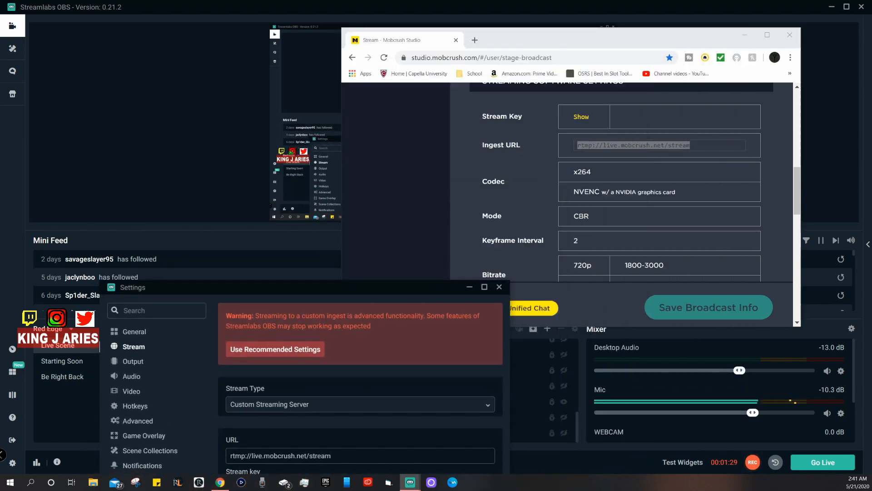
{"action": "left_click_drag", "start_coordinate": [211, 287], "coordinate": [343, 100]}
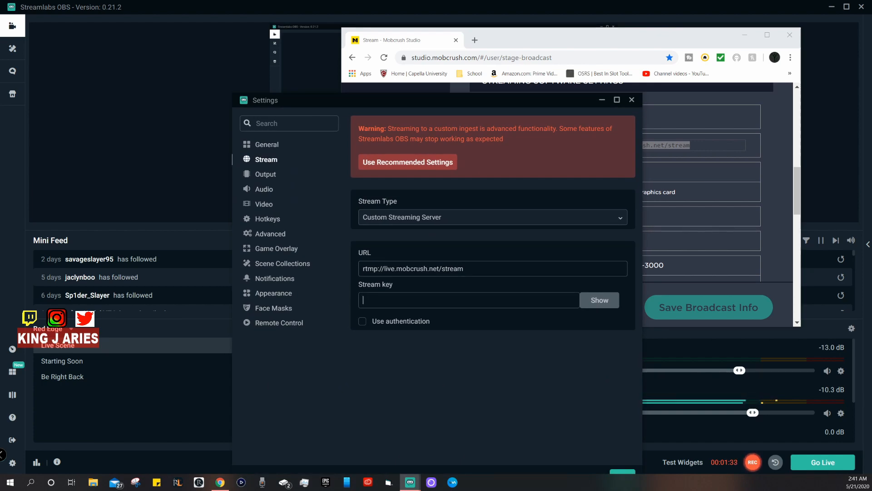
{"action": "left_click_drag", "start_coordinate": [643, 39], "coordinate": [0, 107]}
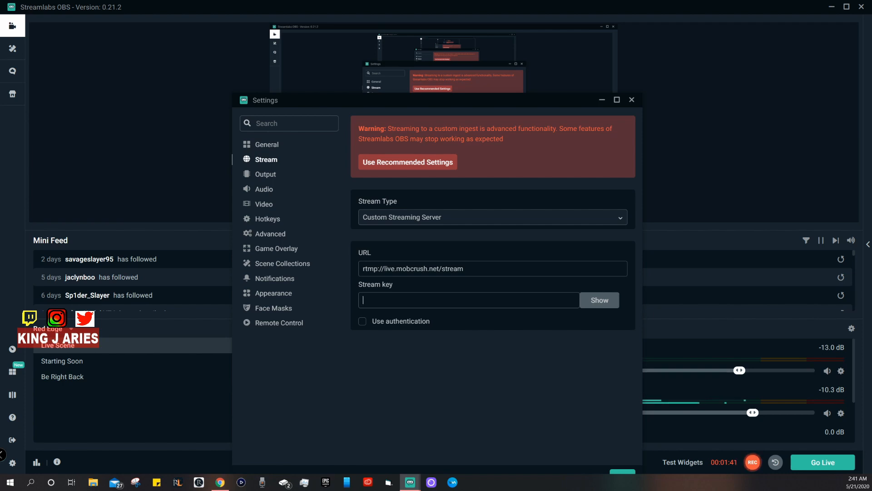
{"action": "key", "text": "ctrl+v"}
{"action": "left_click_drag", "start_coordinate": [495, 100], "coordinate": [585, 12]}
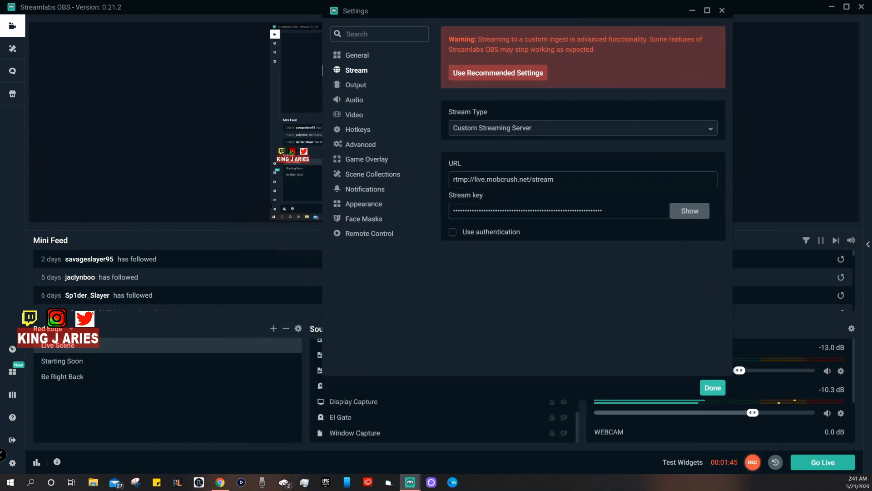
{"action": "left_click", "coordinate": [712, 388]}
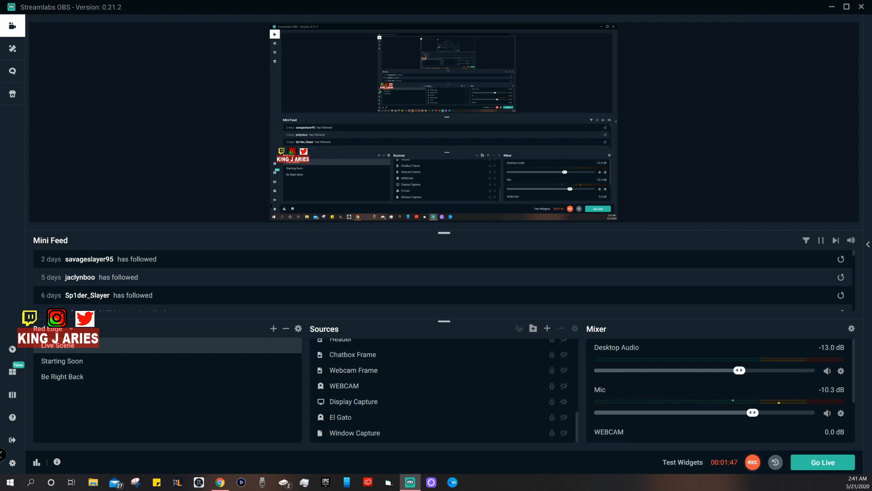
Bring the Mobcrush Studio window back over Streamlabs OBS and make it taller
{"action": "left_click_drag", "start_coordinate": [0, 64], "coordinate": [633, 85]}
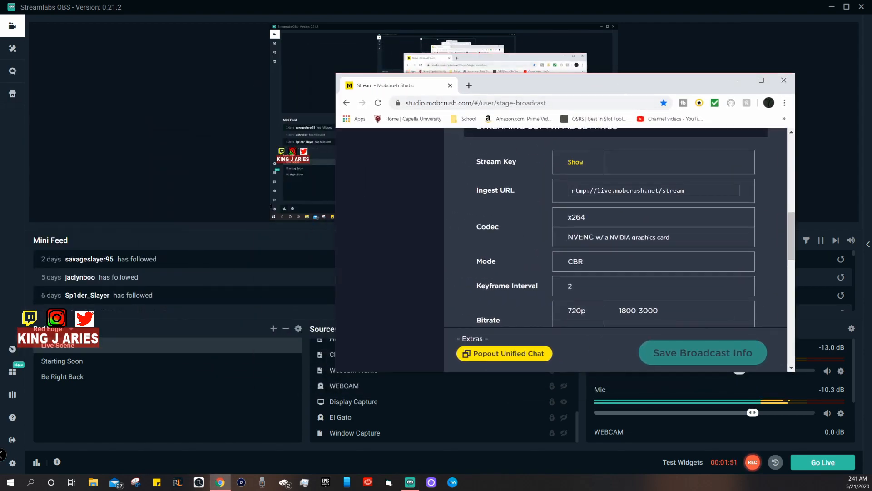
{"action": "left_click_drag", "start_coordinate": [615, 372], "coordinate": [615, 456]}
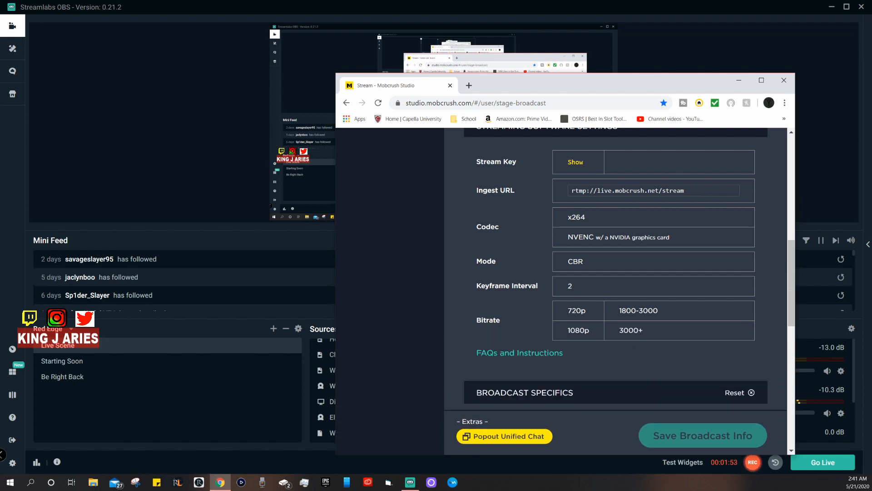
{"action": "left_click_drag", "start_coordinate": [609, 84], "coordinate": [589, 45]}
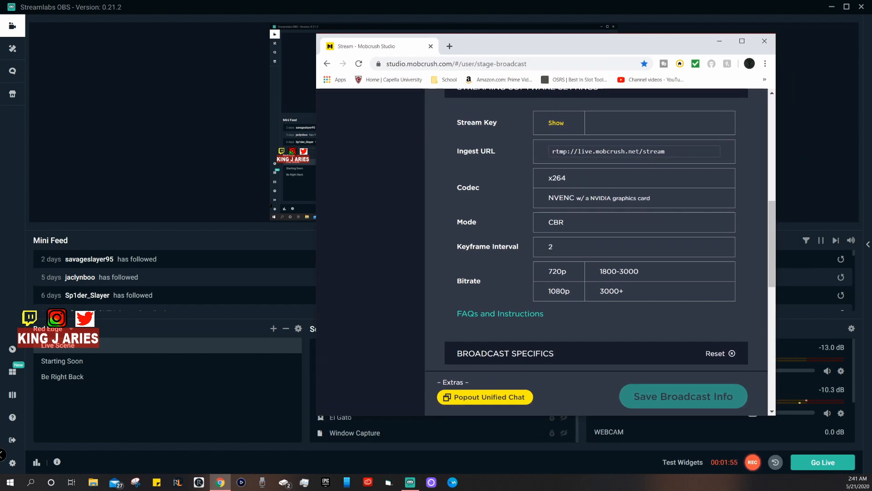
Review Mobcrush's stream destinations and the streaming software settings for codec, mode, keyframe interval and bitrate
{"action": "scroll", "coordinate": [595, 227], "scroll_direction": "up", "scroll_amount": 10}
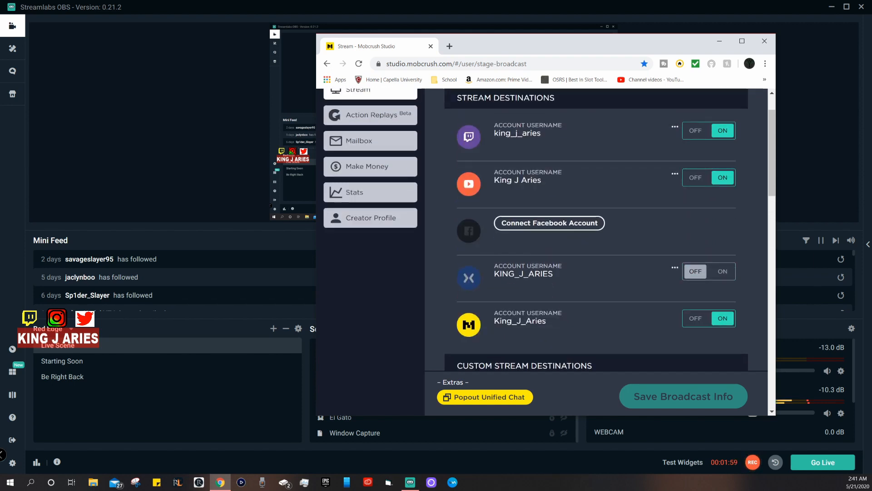
{"action": "scroll", "coordinate": [595, 227], "scroll_direction": "down", "scroll_amount": 2}
{"action": "scroll", "coordinate": [595, 227], "scroll_direction": "up", "scroll_amount": 3}
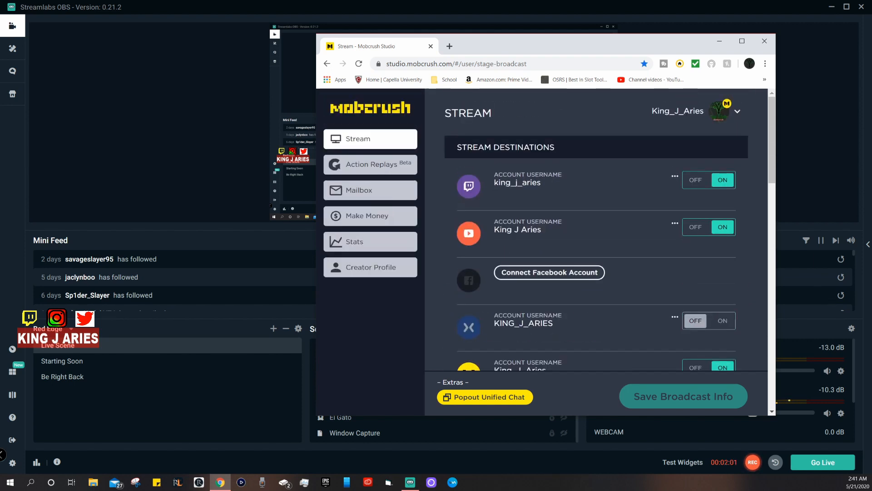
{"action": "left_click_drag", "start_coordinate": [617, 48], "coordinate": [608, 28]}
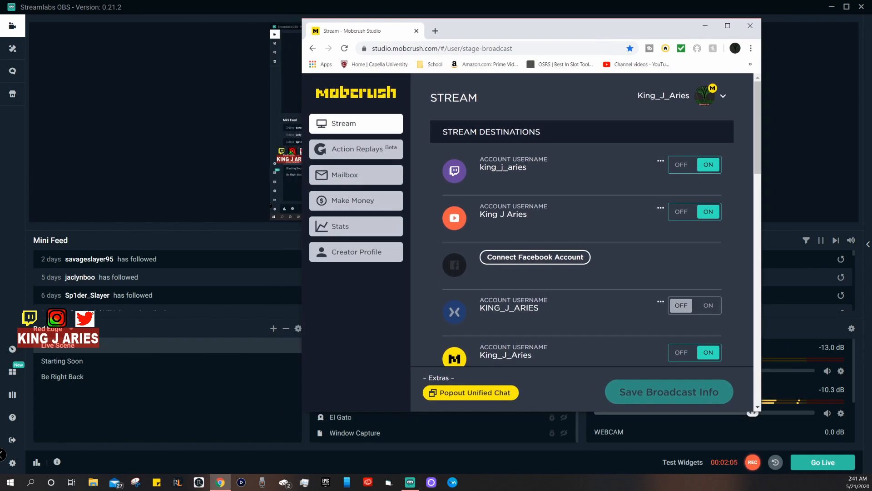
{"action": "scroll", "coordinate": [582, 241], "scroll_direction": "down", "scroll_amount": 5}
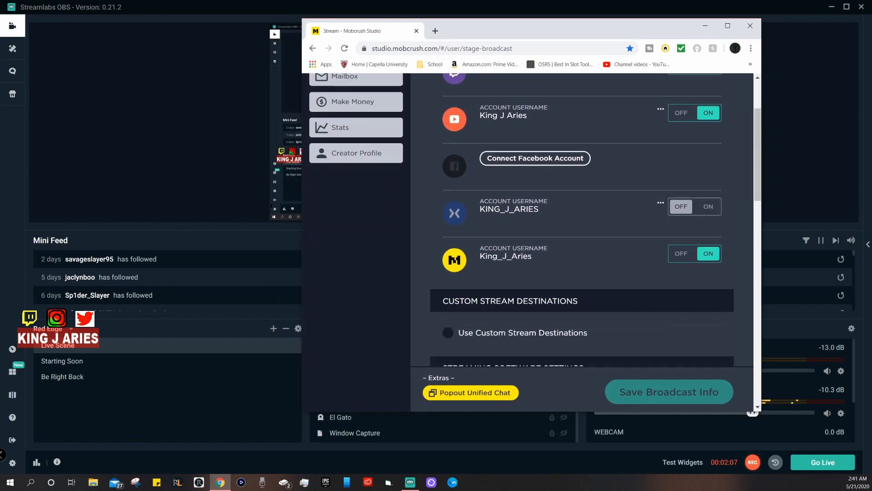
{"action": "scroll", "coordinate": [582, 240], "scroll_direction": "down", "scroll_amount": 3}
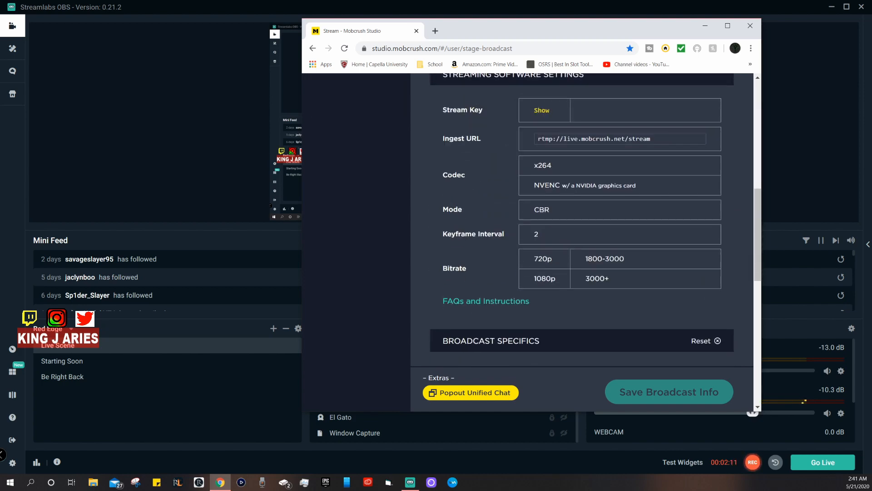
{"action": "scroll", "coordinate": [596, 220], "scroll_direction": "up", "scroll_amount": 10}
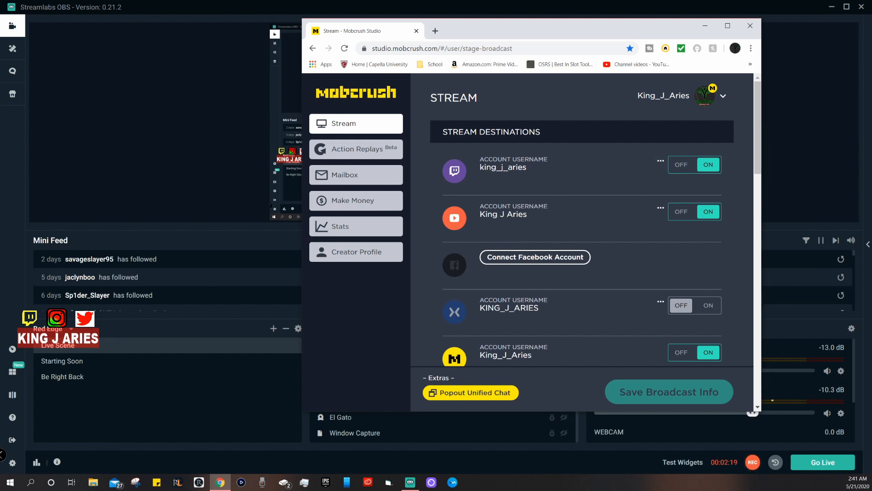
Reposition the Mobcrush Studio browser window and bring it back to the front over Streamlabs OBS
{"action": "left_click_drag", "start_coordinate": [574, 34], "coordinate": [466, 50]}
{"action": "left_click_drag", "start_coordinate": [535, 49], "coordinate": [478, 48]}
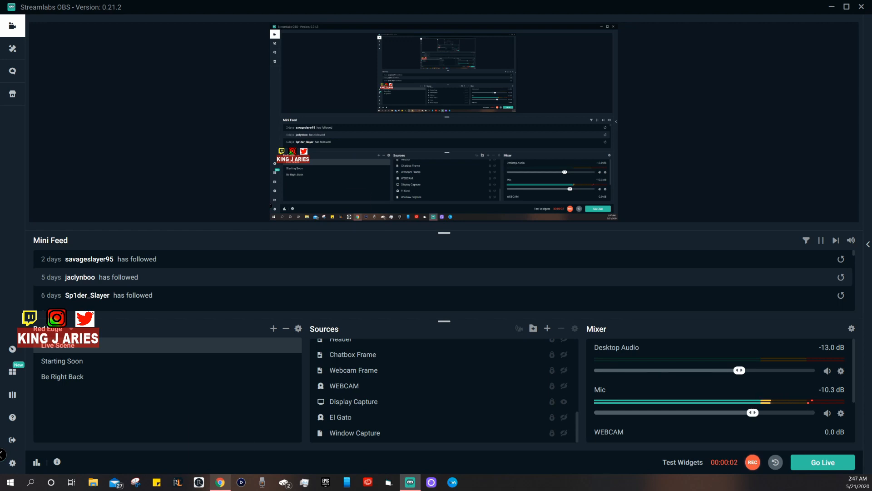
{"action": "left_click", "coordinate": [221, 482]}
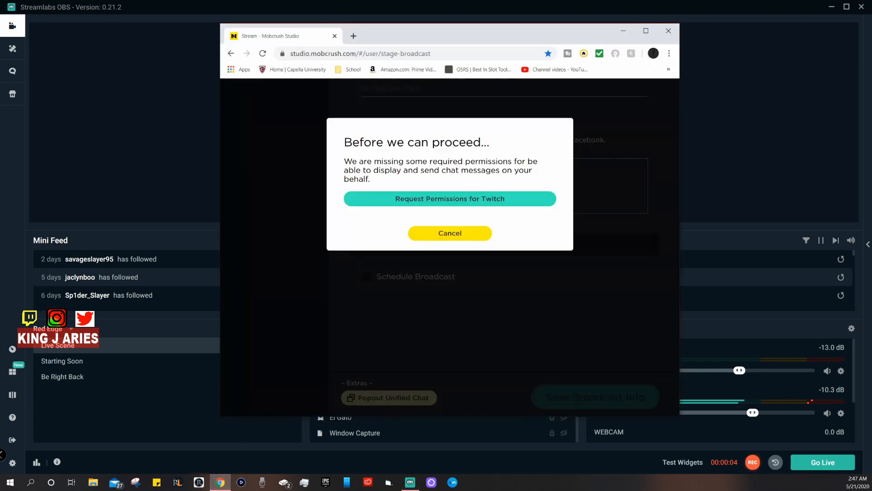
Dismiss the Twitch permissions request and expand the stream chat panel in Streamlabs OBS
{"action": "left_click", "coordinate": [450, 233]}
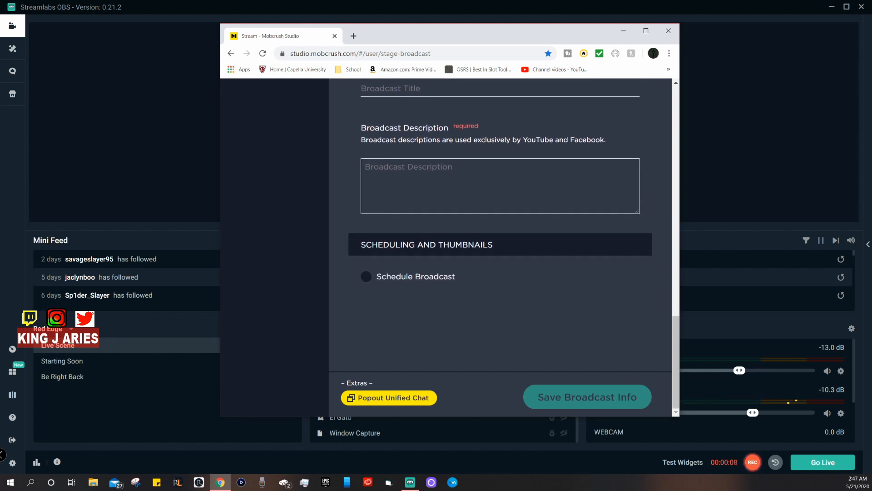
{"action": "left_click", "coordinate": [868, 244]}
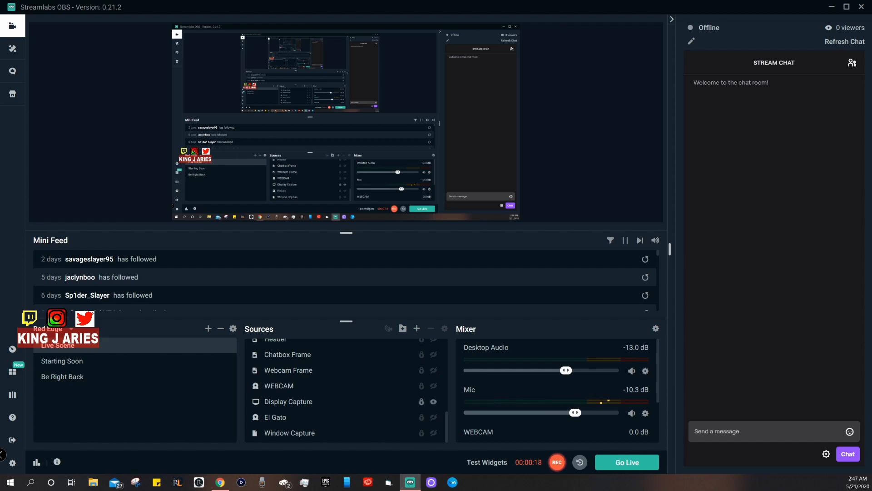
Switch back to Mobcrush Studio and grant the missing Twitch chat permissions for the unified chat using the linked Twitch account
{"action": "left_click", "coordinate": [220, 482]}
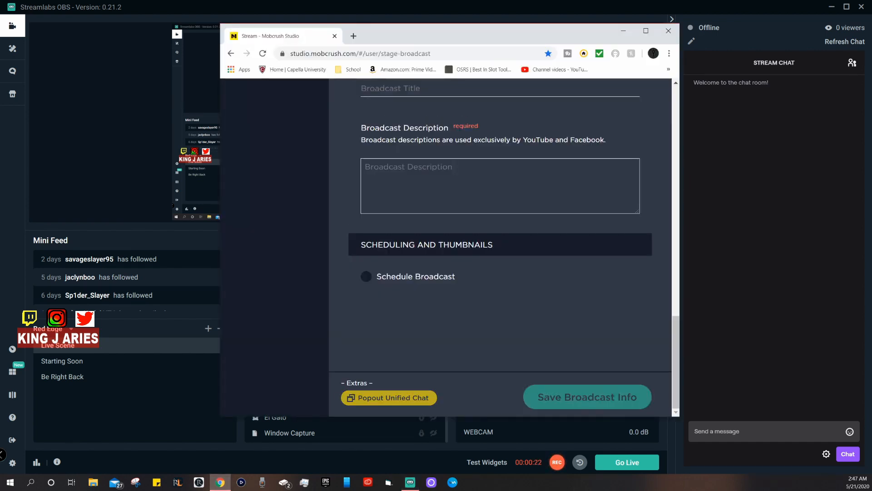
{"action": "left_click", "coordinate": [389, 397]}
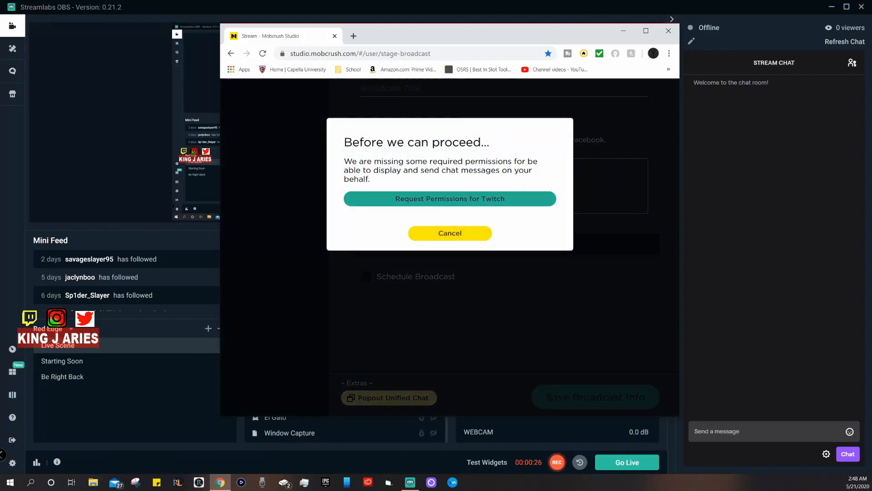
{"action": "left_click", "coordinate": [477, 198]}
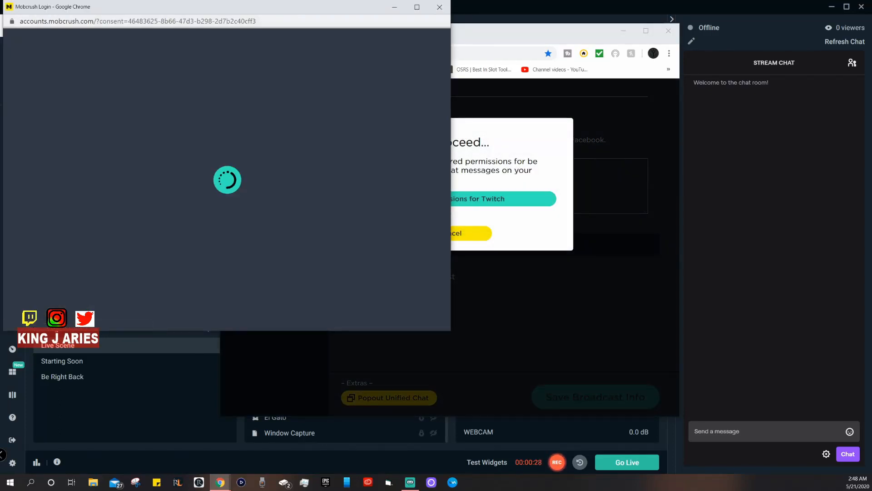
{"action": "left_click_drag", "start_coordinate": [230, 8], "coordinate": [446, 20]}
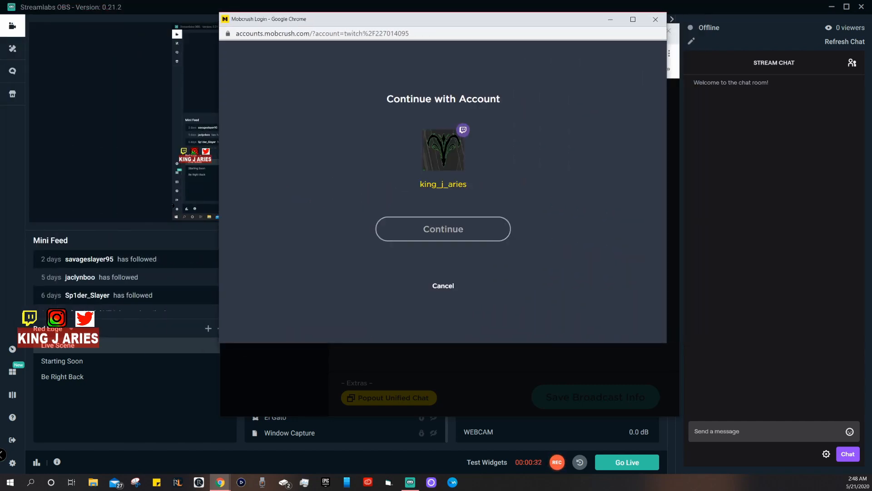
{"action": "left_click", "coordinate": [443, 228]}
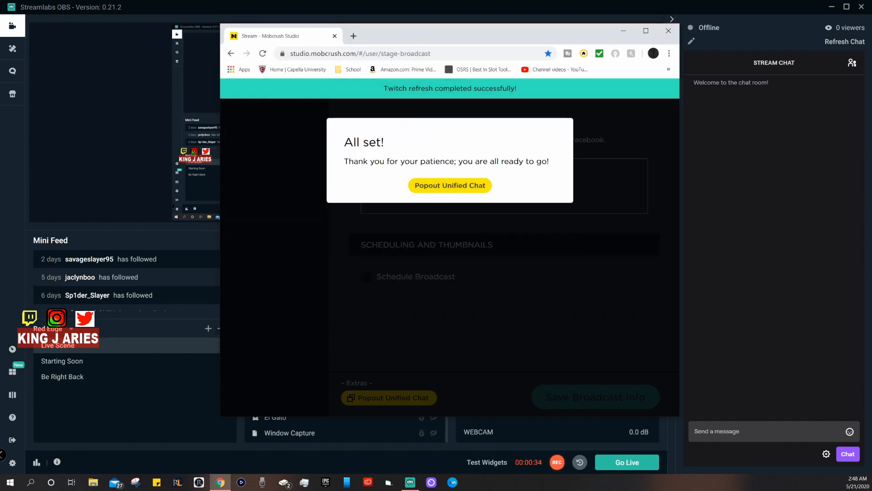
View Mobcrush's unified chat in a separate window, moved over the broadcast page and widened, and close it
{"action": "left_click", "coordinate": [450, 185]}
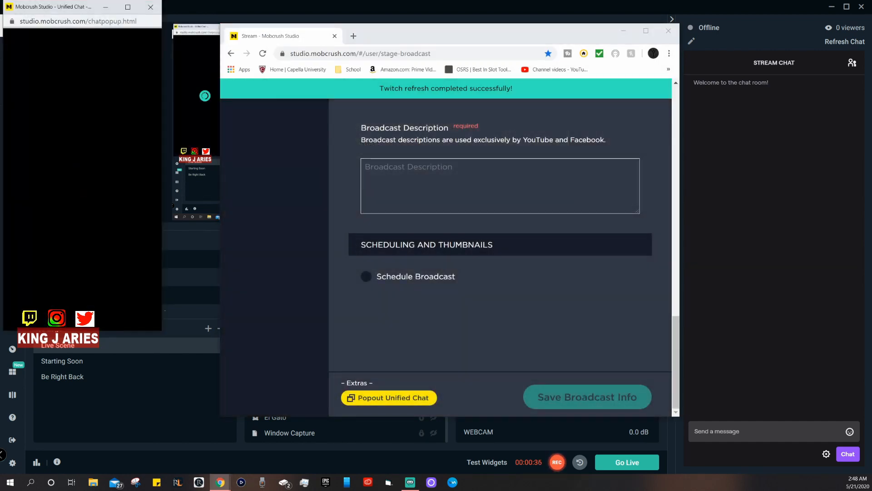
{"action": "left_click_drag", "start_coordinate": [86, 8], "coordinate": [431, 85]}
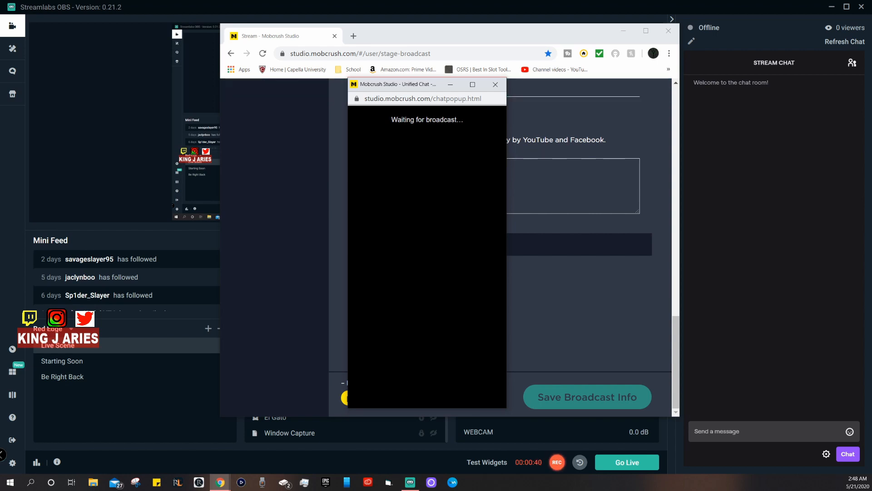
{"action": "left_click_drag", "start_coordinate": [507, 215], "coordinate": [643, 216]}
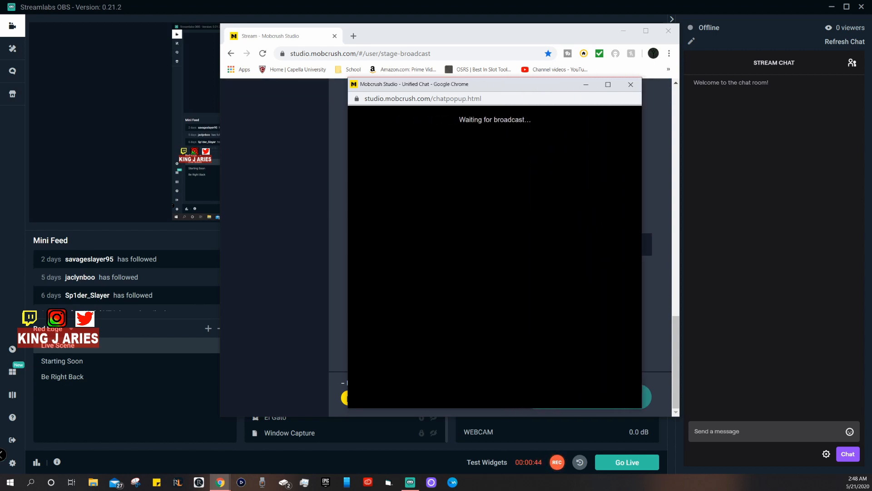
{"action": "left_click_drag", "start_coordinate": [498, 88], "coordinate": [469, 88]}
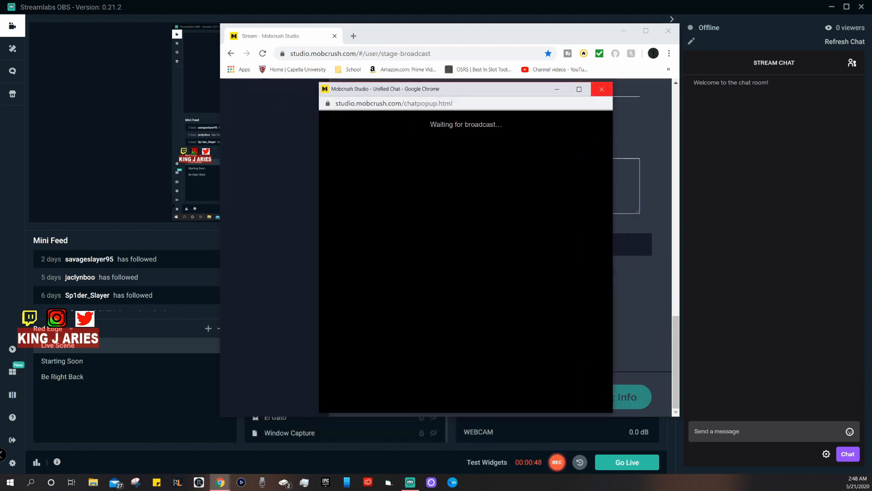
{"action": "left_click", "coordinate": [602, 89]}
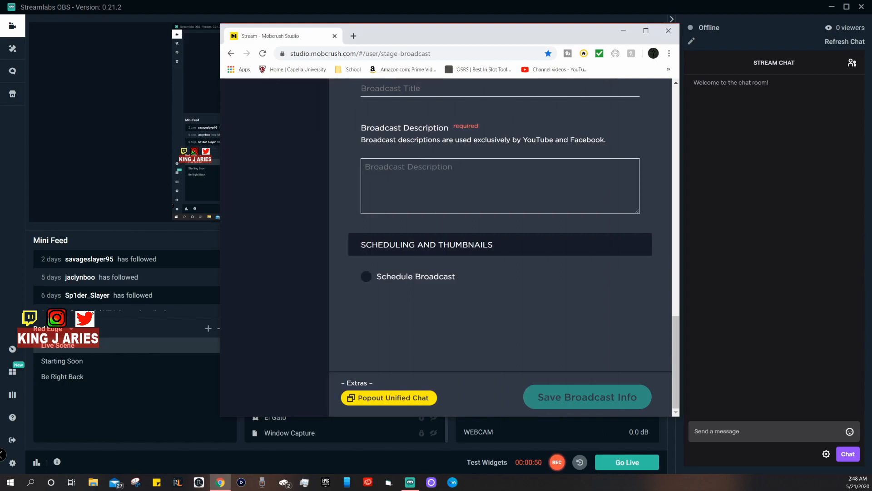